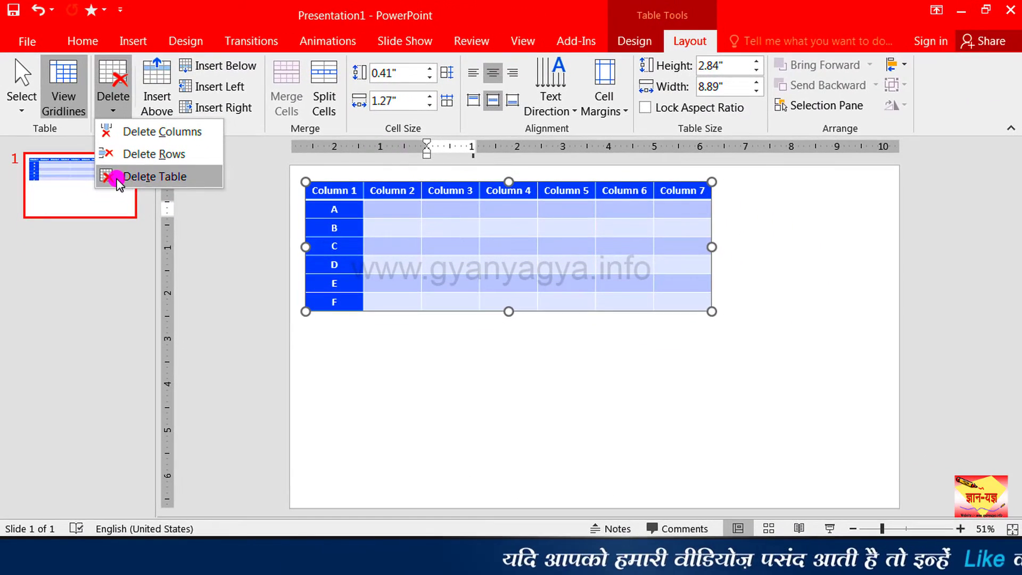
Delete the Column 2 column from the table and undo that deletion.
{"action": "left_click", "coordinate": [455, 236]}
{"action": "left_click", "coordinate": [405, 211]}
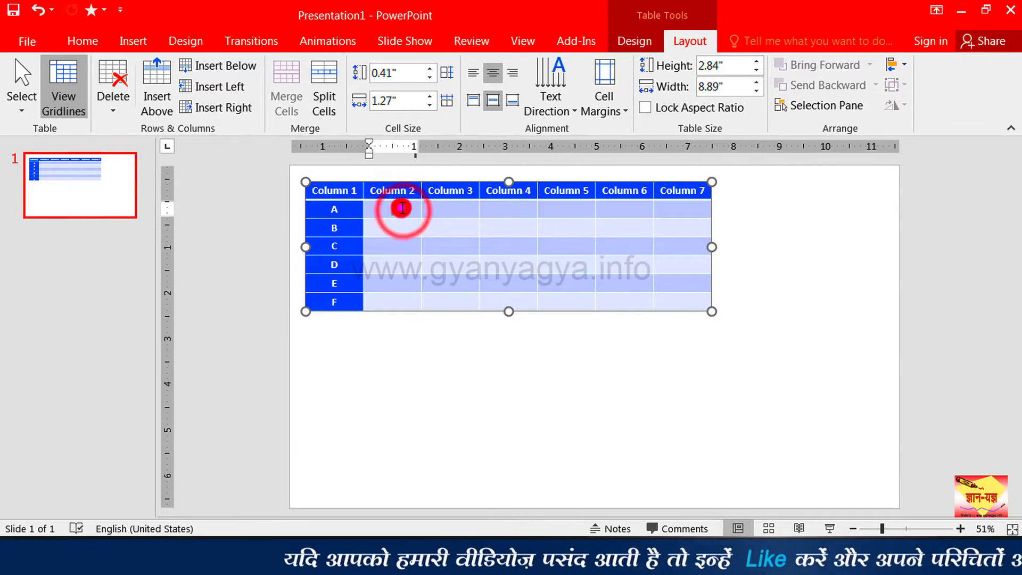
{"action": "left_click", "coordinate": [115, 109]}
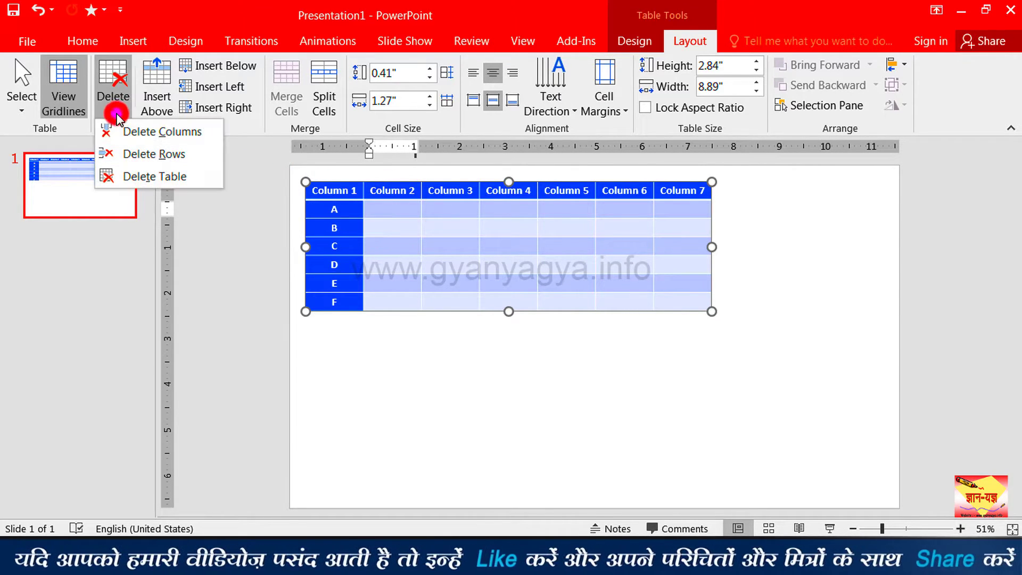
{"action": "left_click", "coordinate": [210, 137]}
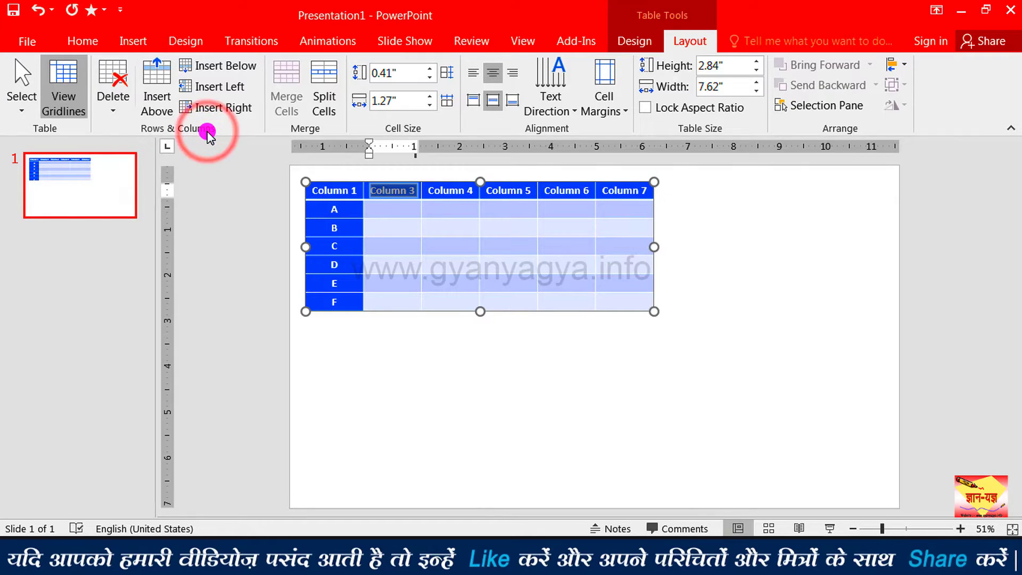
{"action": "left_click", "coordinate": [263, 225]}
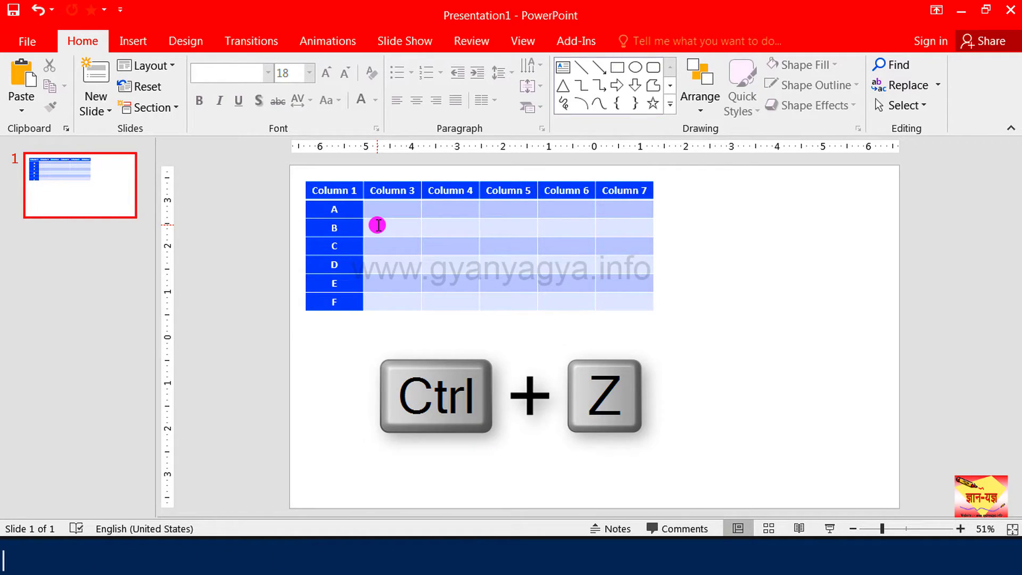
{"action": "key", "text": "ctrl+z"}
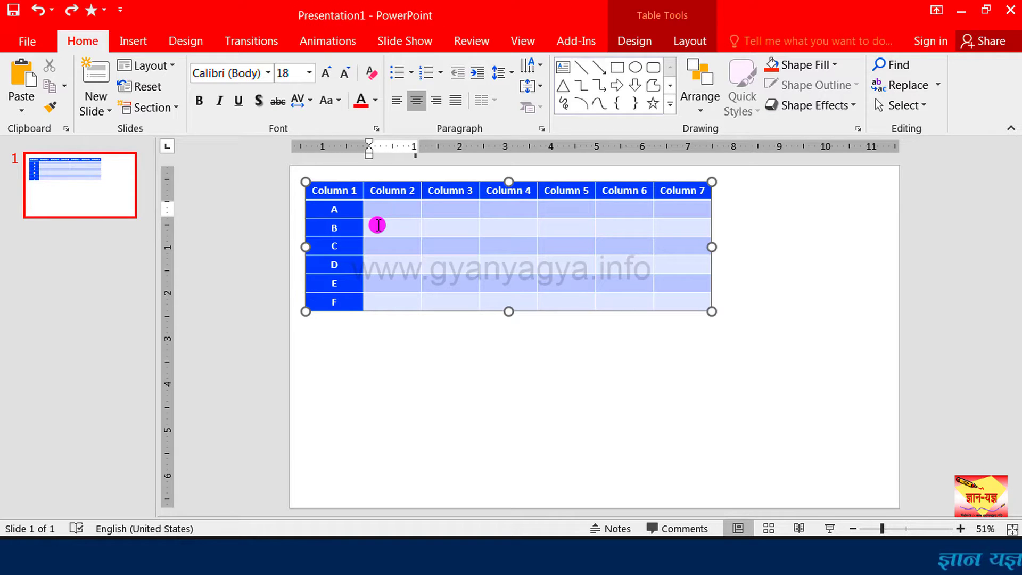
Insert a blank row directly above row B in the table.
{"action": "left_click", "coordinate": [689, 41]}
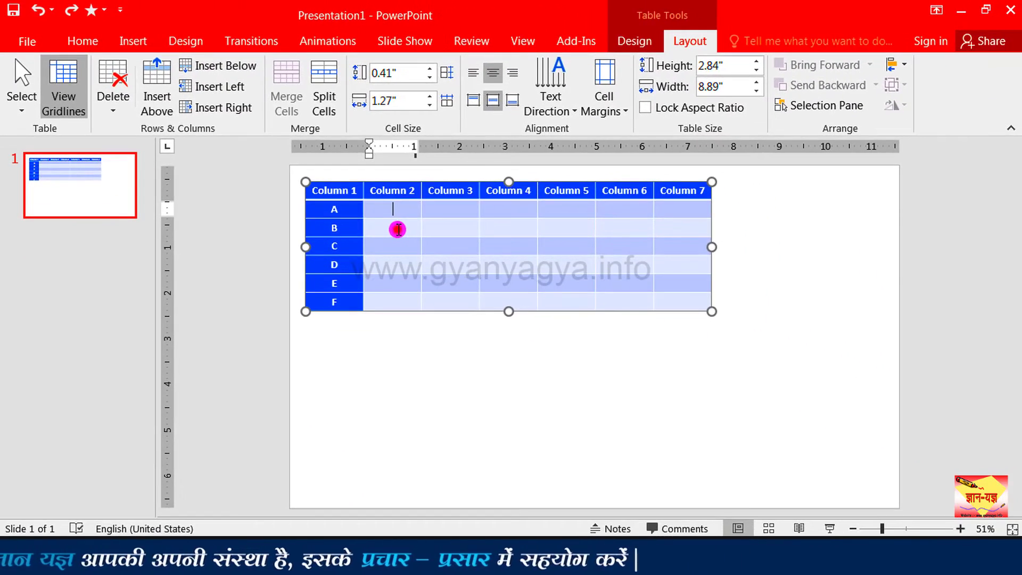
{"action": "left_click", "coordinate": [554, 320]}
{"action": "left_click", "coordinate": [455, 229]}
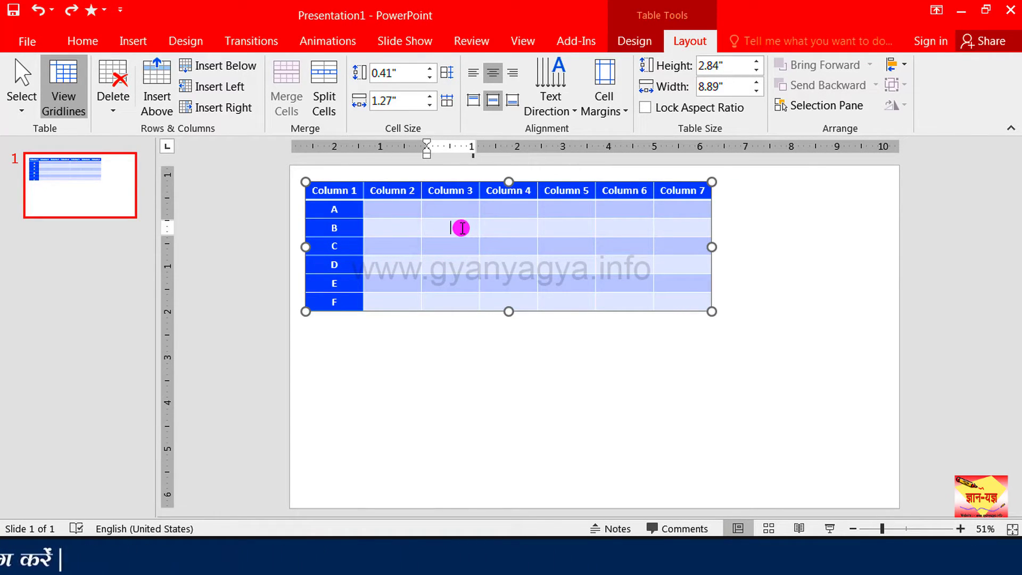
{"action": "left_click", "coordinate": [156, 110]}
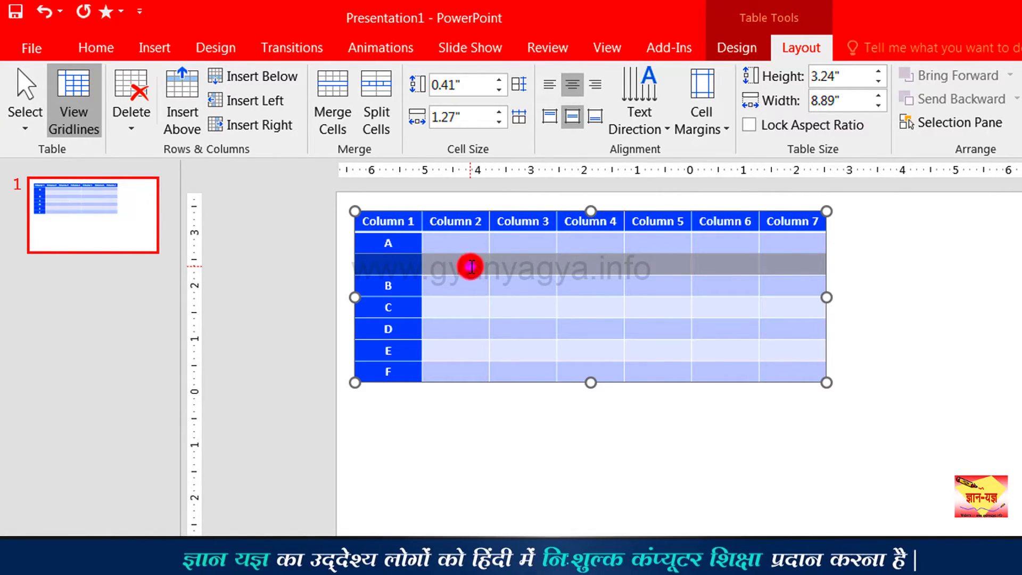
{"action": "left_click", "coordinate": [470, 266]}
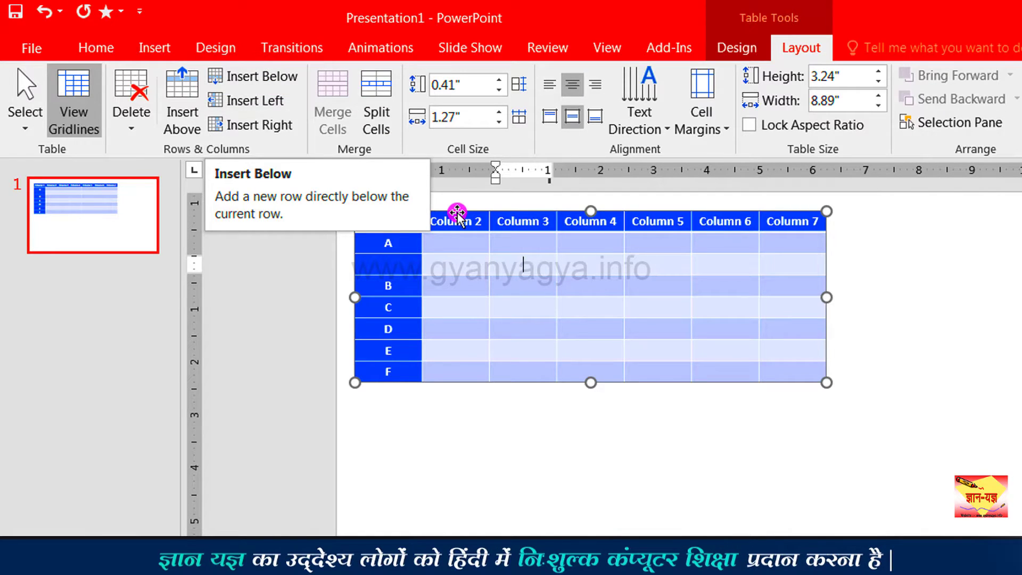
Insert three blank rows below row D, based on the selected Column 4 cells of rows B to D.
{"action": "left_click_drag", "start_coordinate": [578, 288], "coordinate": [583, 328]}
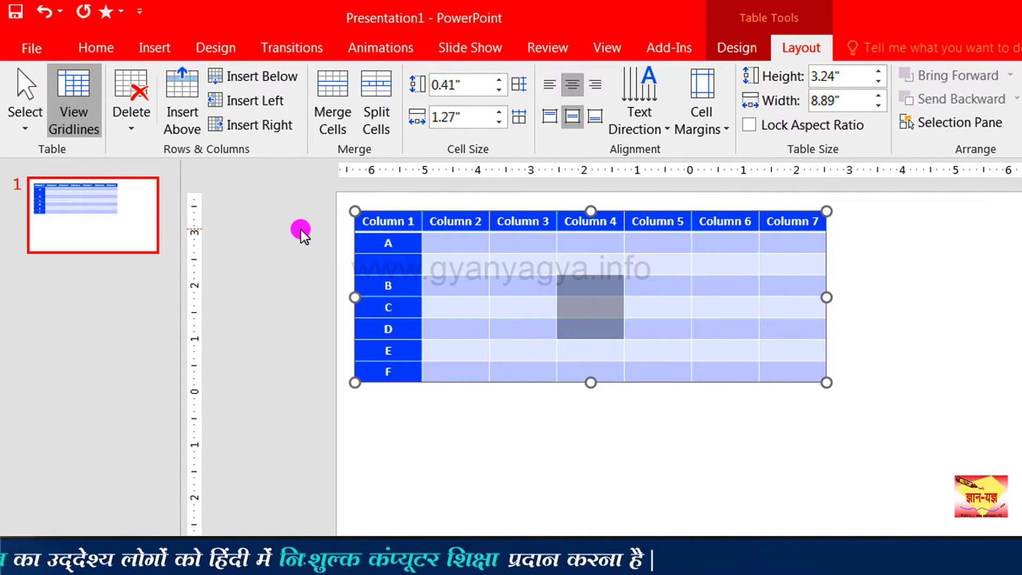
{"action": "left_click", "coordinate": [280, 78]}
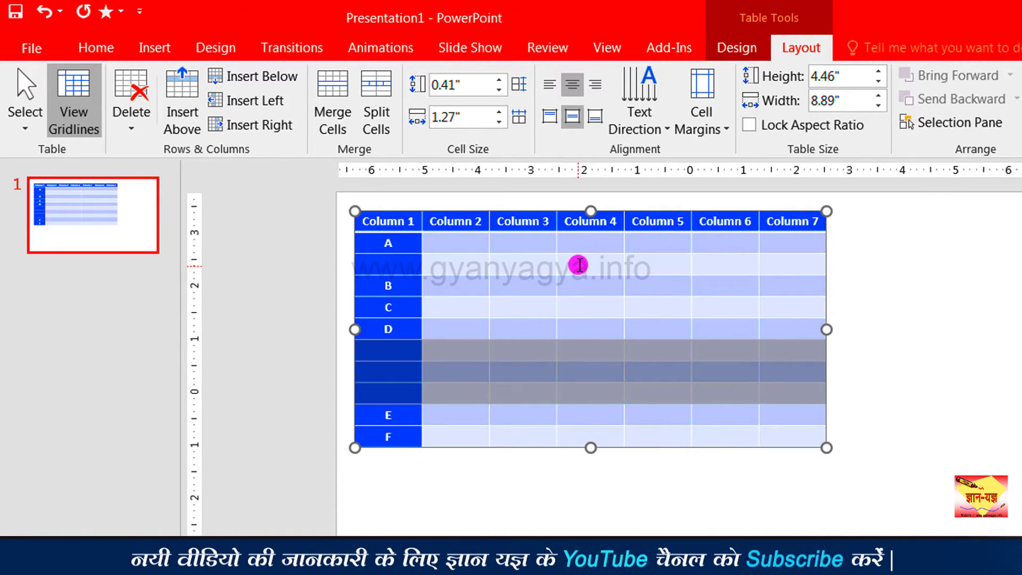
Insert a blank column to the left of Column 4.
{"action": "left_click", "coordinate": [578, 264]}
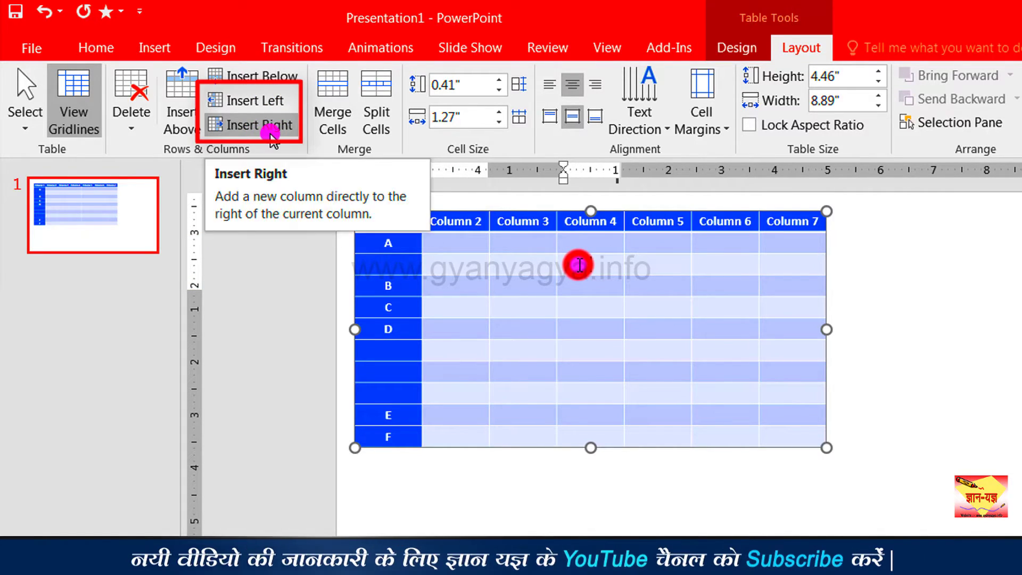
{"action": "left_click", "coordinate": [272, 107]}
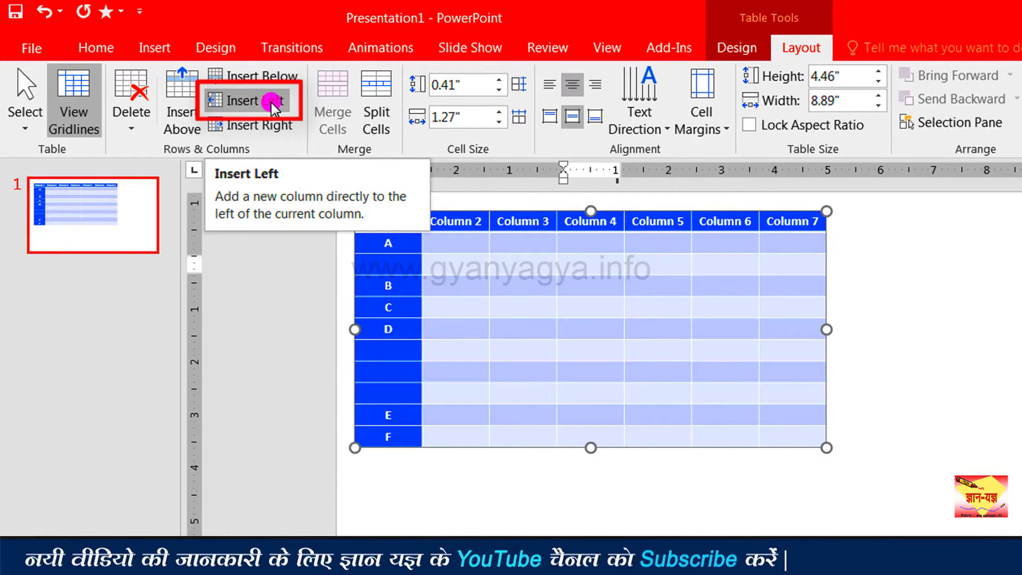
{"action": "left_click", "coordinate": [273, 105]}
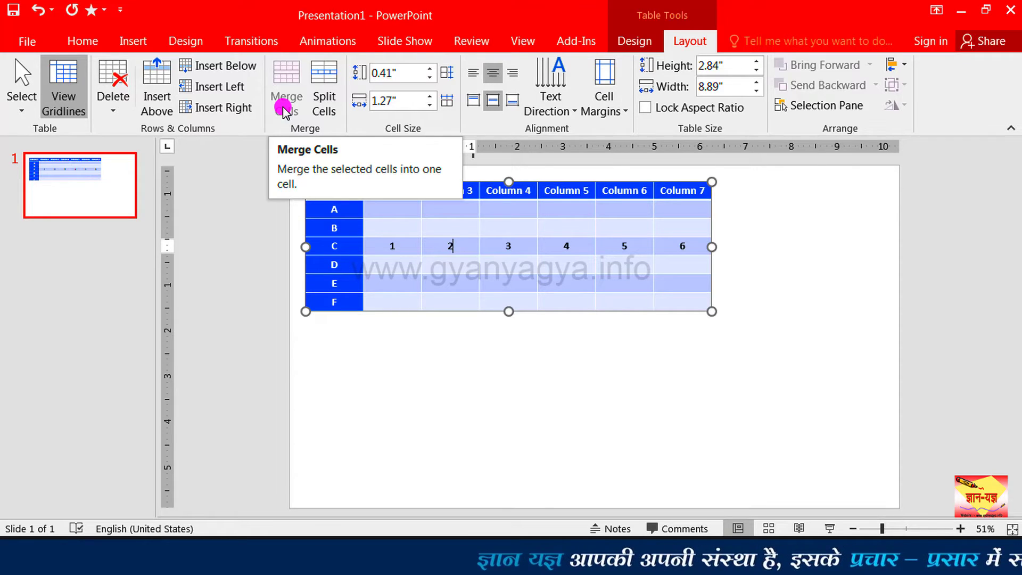
Merge the six numbered cells of row C, from Column 2 to Column 7, into one cell.
{"action": "left_click_drag", "start_coordinate": [384, 247], "coordinate": [681, 246]}
{"action": "type", "text": "6"}
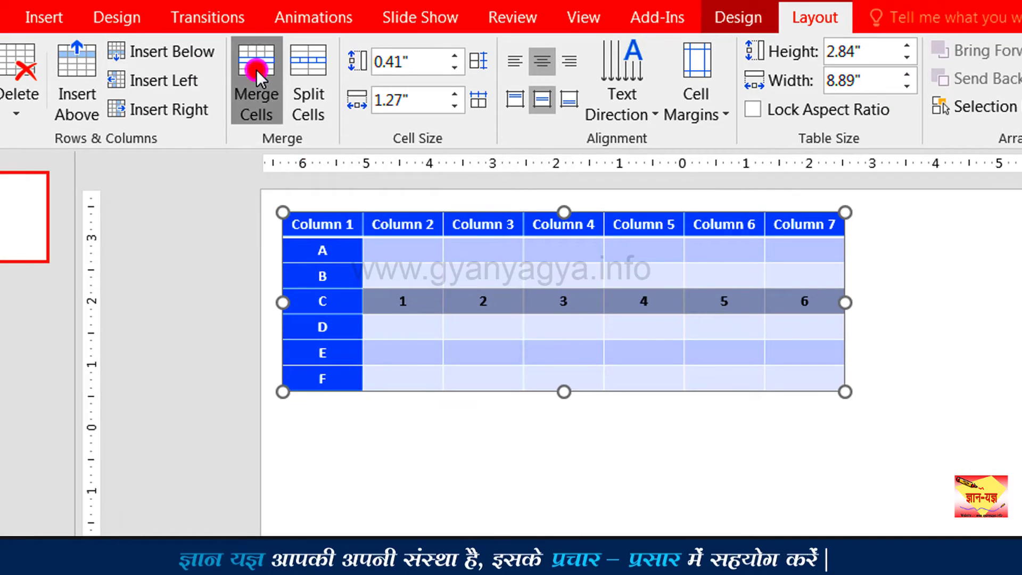
{"action": "left_click", "coordinate": [257, 74]}
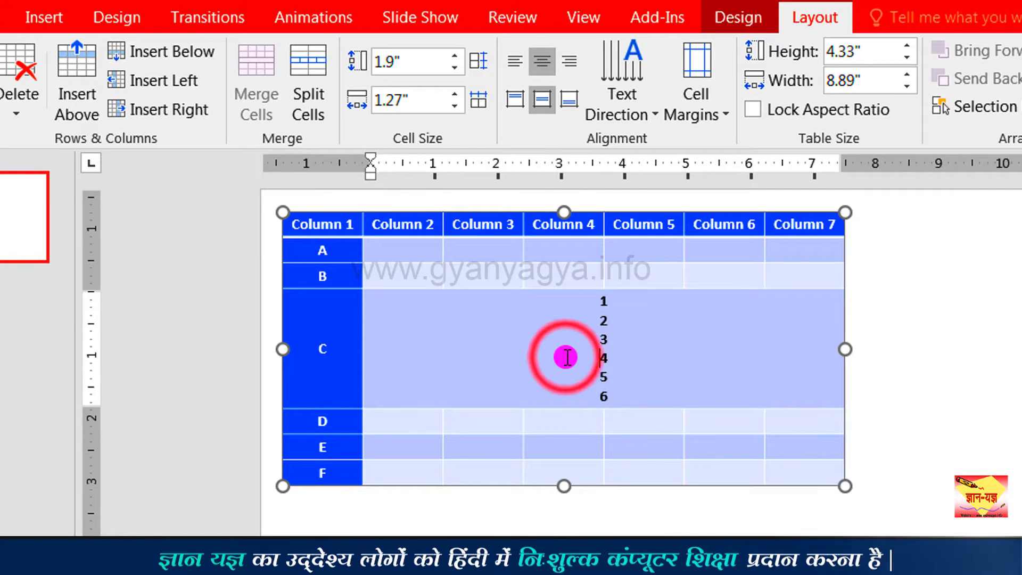
Split the merged cell in row C into 3 columns and 1 row, and undo the split.
{"action": "left_click", "coordinate": [314, 110]}
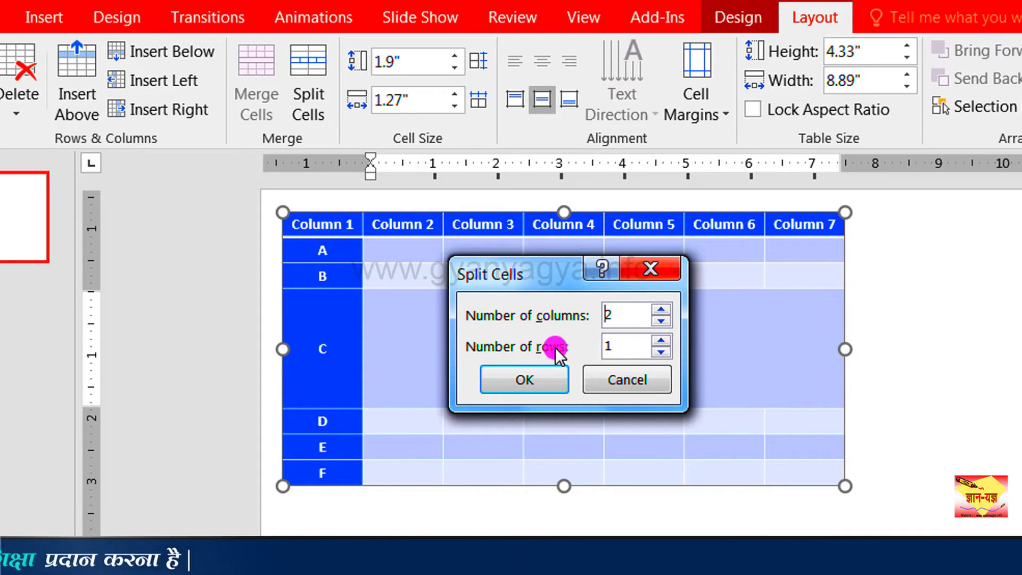
{"action": "left_click", "coordinate": [661, 321]}
{"action": "left_click", "coordinate": [663, 322]}
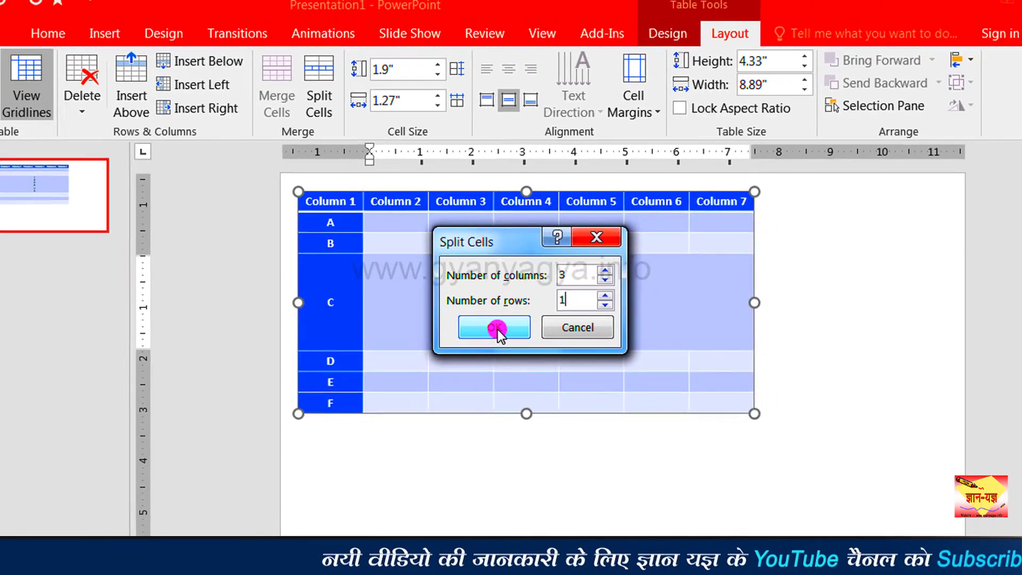
{"action": "left_click", "coordinate": [525, 380]}
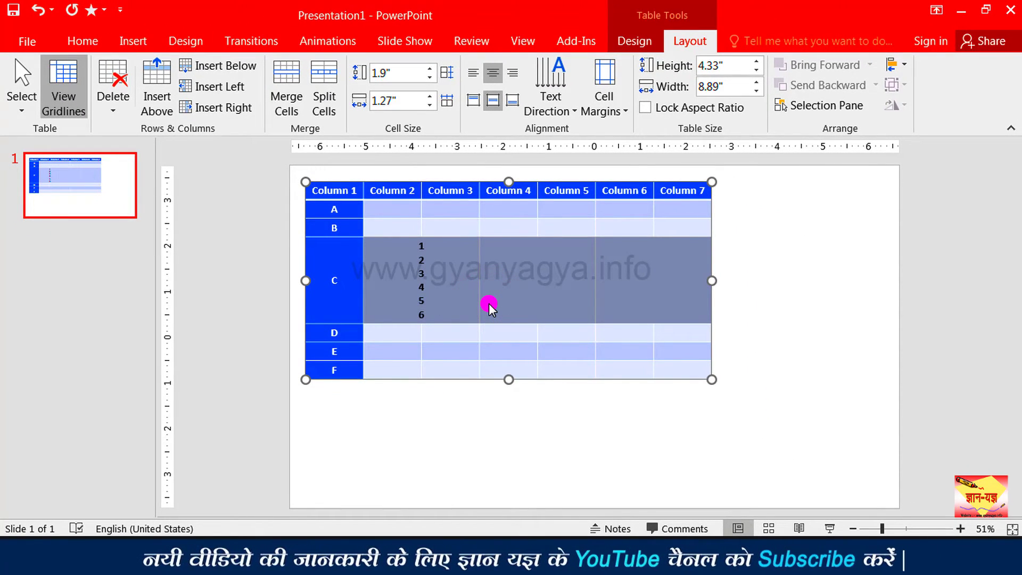
{"action": "left_click", "coordinate": [514, 298]}
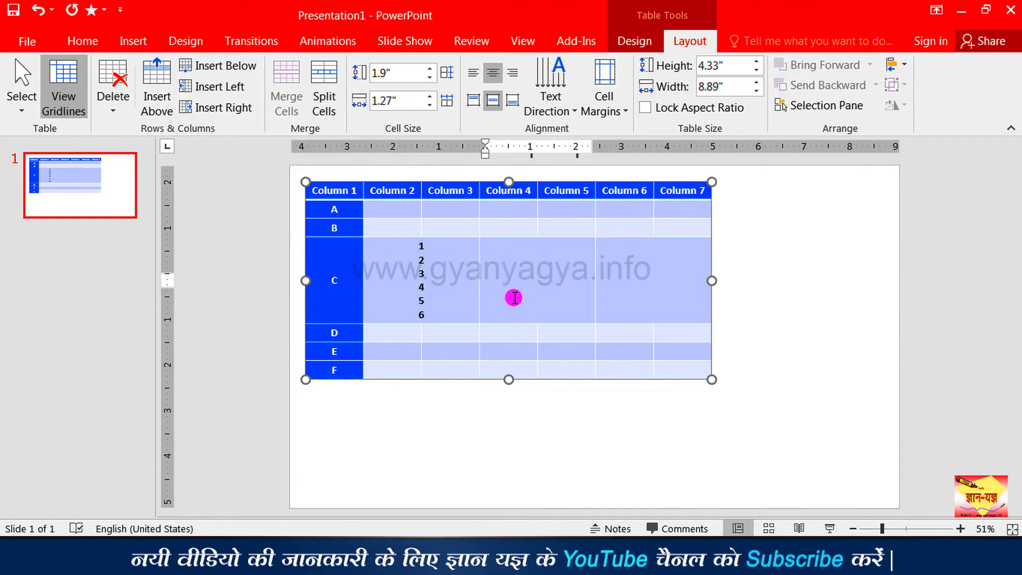
{"action": "key", "text": "ctrl+z"}
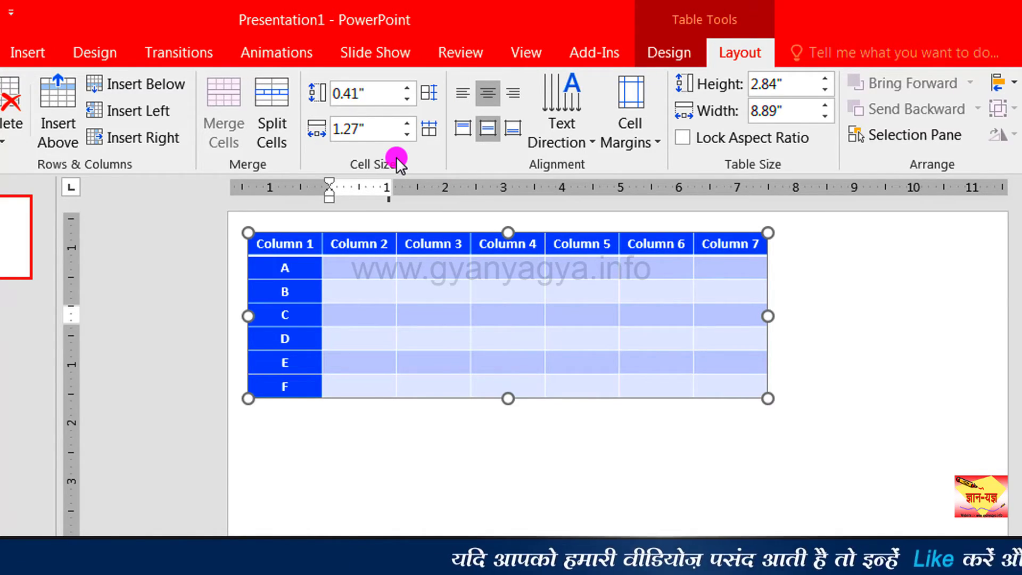
Increase the height of table row D to 1.1 inches.
{"action": "double_click", "coordinate": [518, 336]}
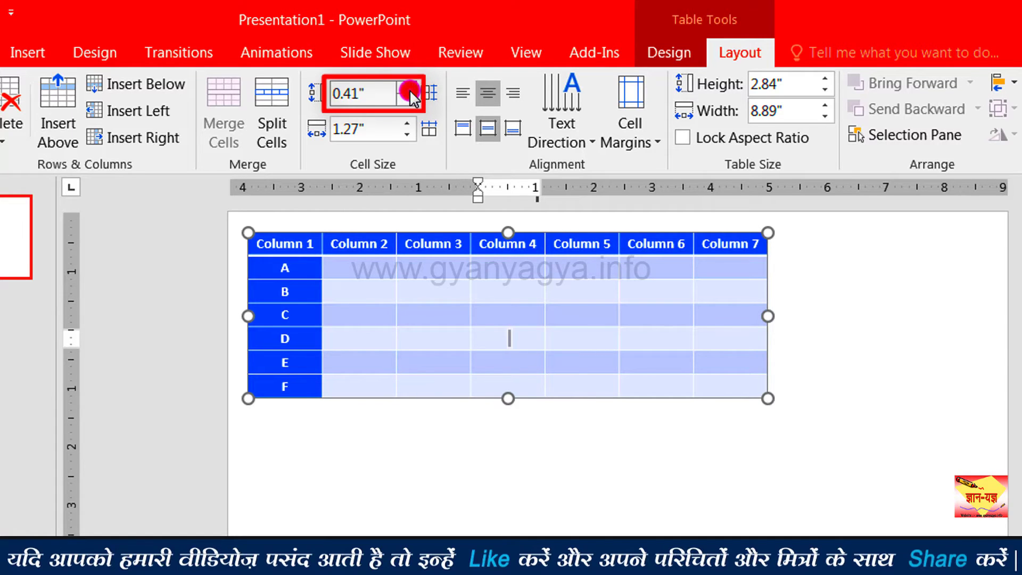
{"action": "left_click", "coordinate": [409, 89]}
{"action": "left_click", "coordinate": [409, 88]}
{"action": "left_click", "coordinate": [409, 88]}
{"action": "left_click", "coordinate": [409, 88]}
{"action": "left_click", "coordinate": [408, 88]}
{"action": "left_click", "coordinate": [408, 88]}
{"action": "left_click", "coordinate": [409, 89]}
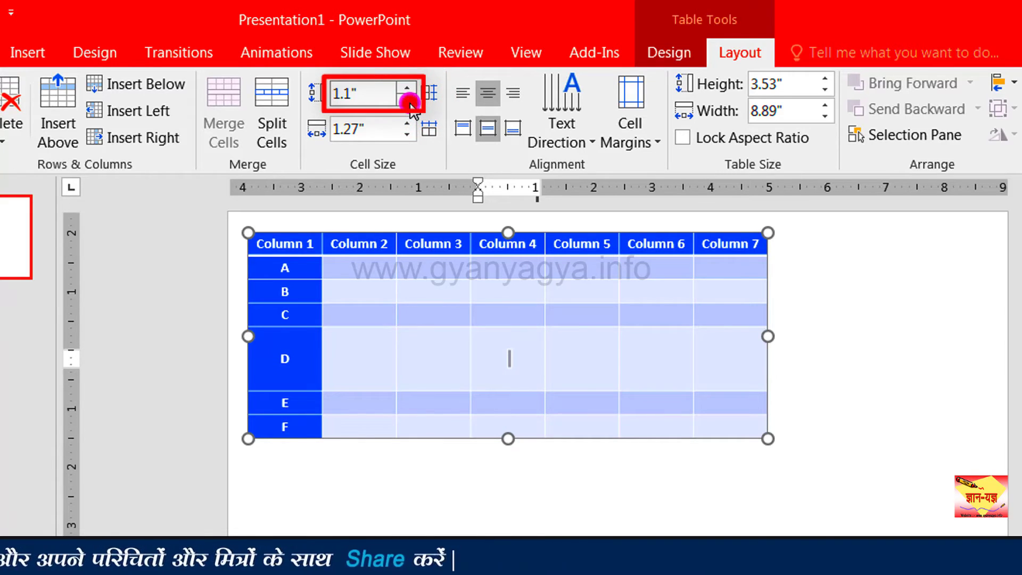
Reduce the height of table row D to 0.7 inches.
{"action": "left_click", "coordinate": [409, 101]}
{"action": "left_click", "coordinate": [409, 101]}
{"action": "left_click", "coordinate": [409, 101]}
{"action": "left_click", "coordinate": [409, 102]}
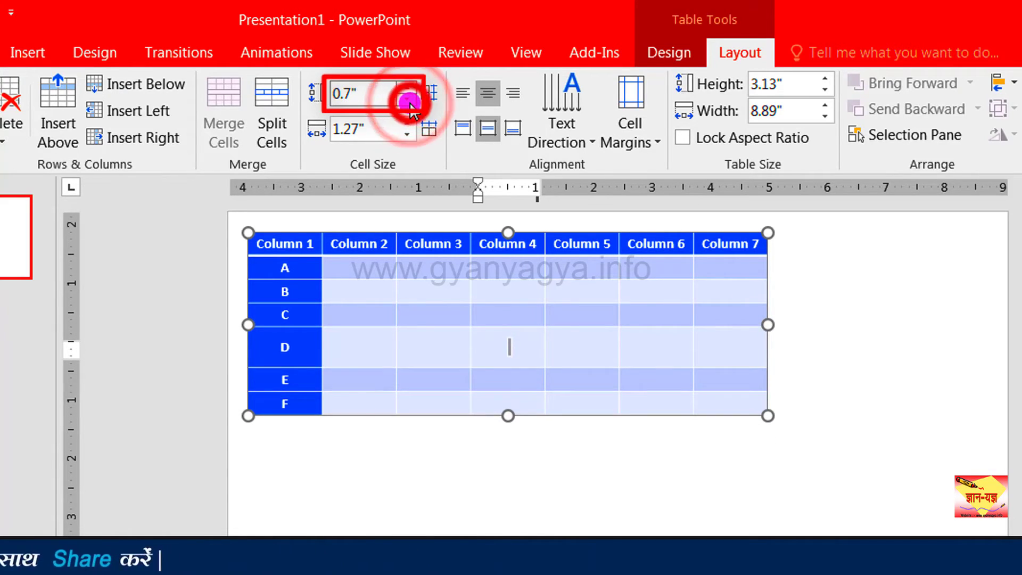
{"action": "left_click", "coordinate": [409, 101]}
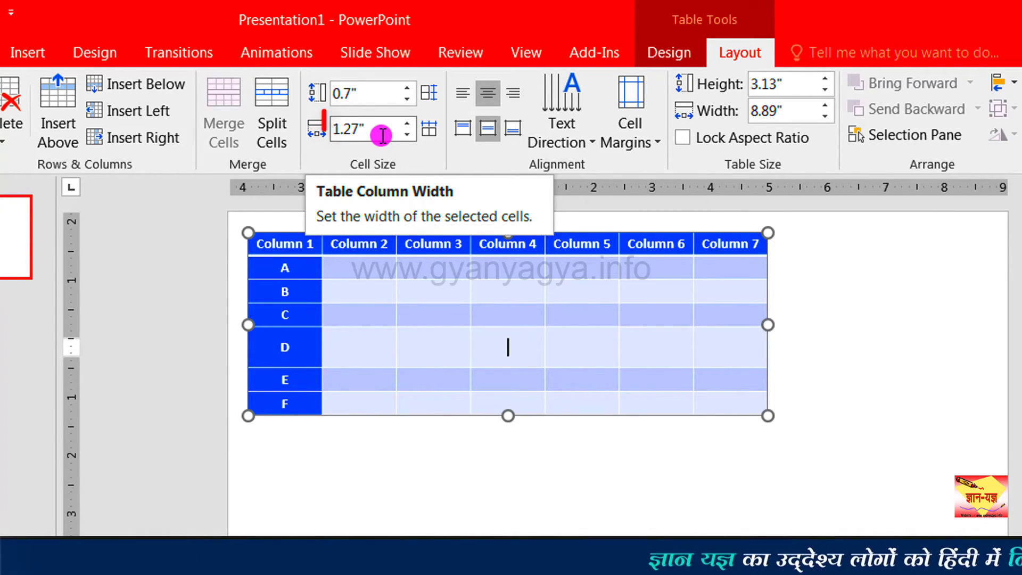
Widen the Column 4 column of the table to 2.3 inches.
{"action": "left_click", "coordinate": [408, 123]}
{"action": "left_click", "coordinate": [407, 123]}
{"action": "left_click", "coordinate": [408, 123]}
{"action": "left_click", "coordinate": [408, 123]}
{"action": "left_click", "coordinate": [408, 123]}
{"action": "left_click", "coordinate": [408, 123]}
{"action": "left_click", "coordinate": [407, 123]}
{"action": "left_click", "coordinate": [408, 123]}
{"action": "left_click", "coordinate": [407, 123]}
{"action": "left_click", "coordinate": [408, 123]}
{"action": "left_click", "coordinate": [408, 123]}
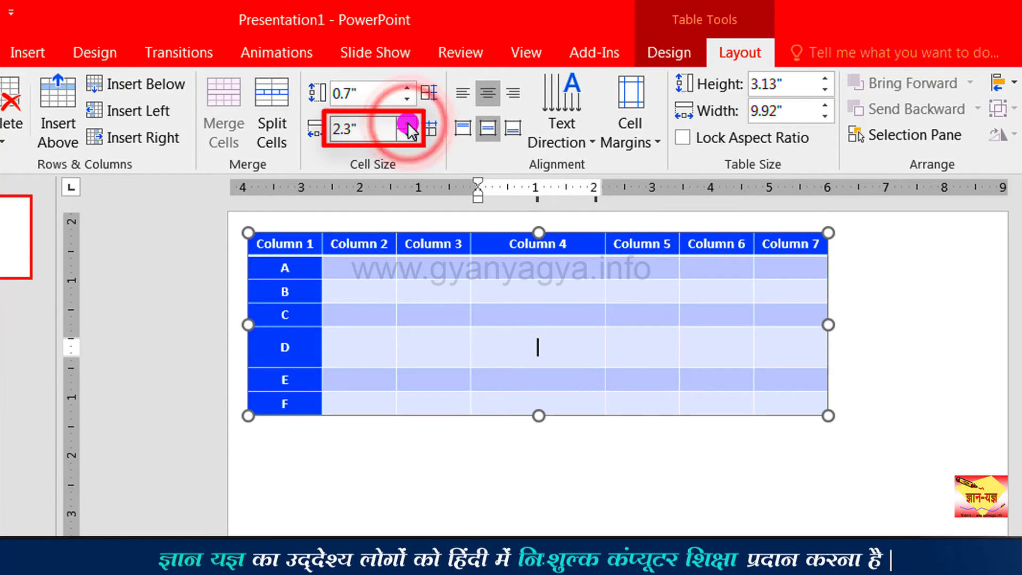
Narrow the Column 4 column of the table to 1.4 inches.
{"action": "left_click", "coordinate": [408, 139]}
{"action": "left_click", "coordinate": [408, 139]}
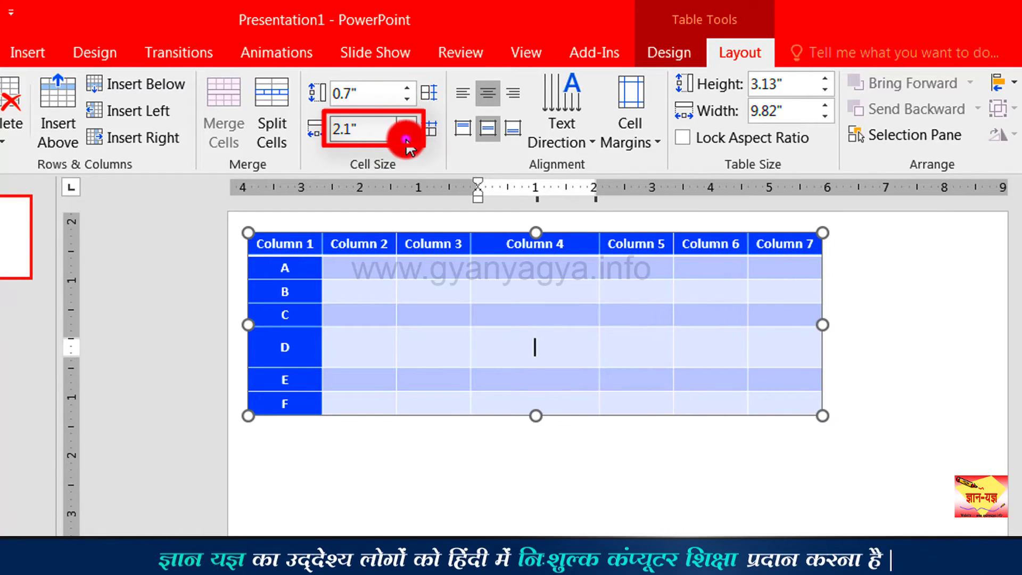
{"action": "left_click", "coordinate": [407, 139]}
{"action": "left_click", "coordinate": [408, 140]}
{"action": "left_click", "coordinate": [407, 140]}
{"action": "left_click", "coordinate": [407, 140]}
{"action": "left_click", "coordinate": [407, 140]}
{"action": "left_click", "coordinate": [407, 139]}
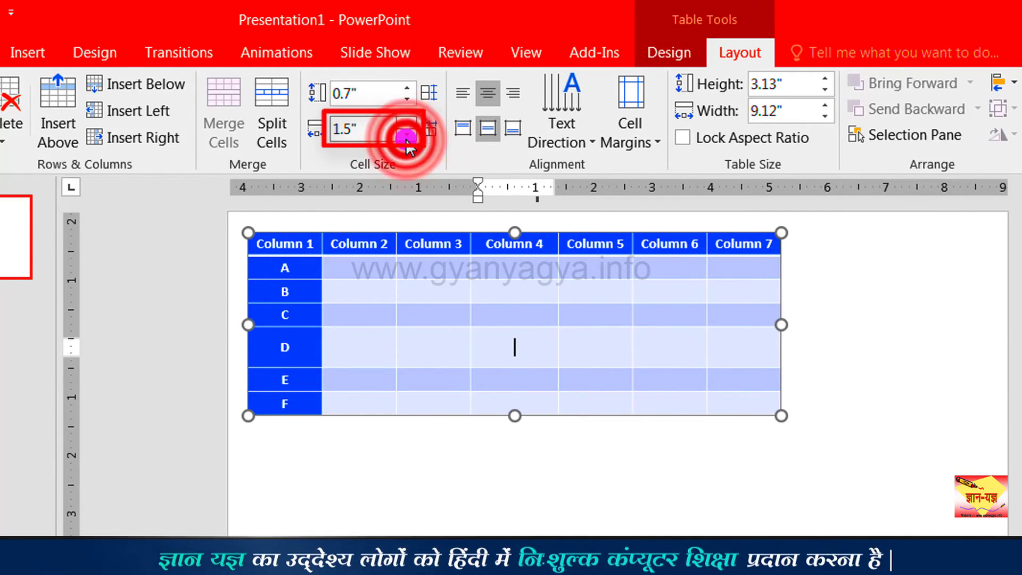
{"action": "left_click", "coordinate": [407, 139]}
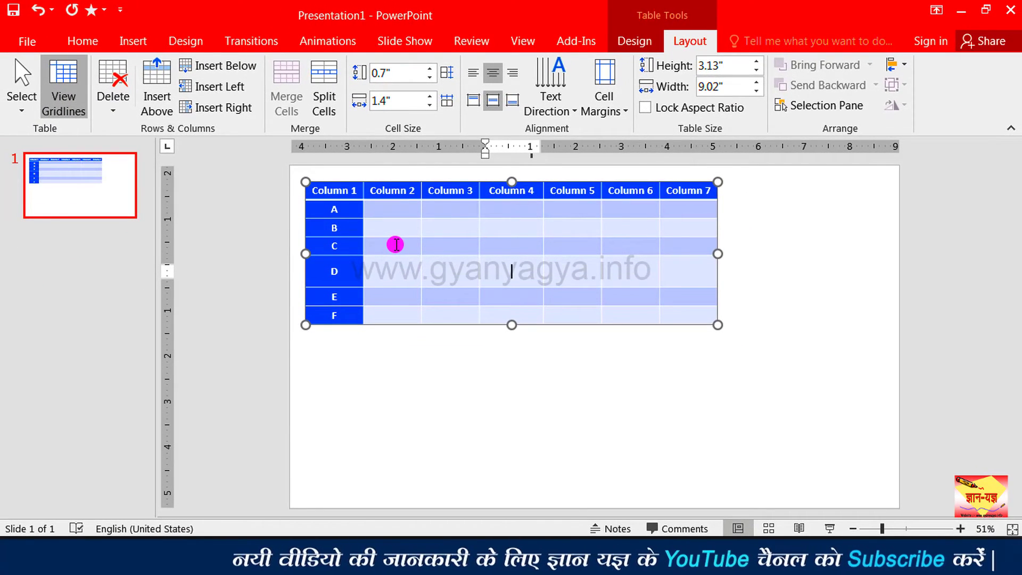
Distribute the table's row heights and column widths evenly.
{"action": "left_click", "coordinate": [396, 244]}
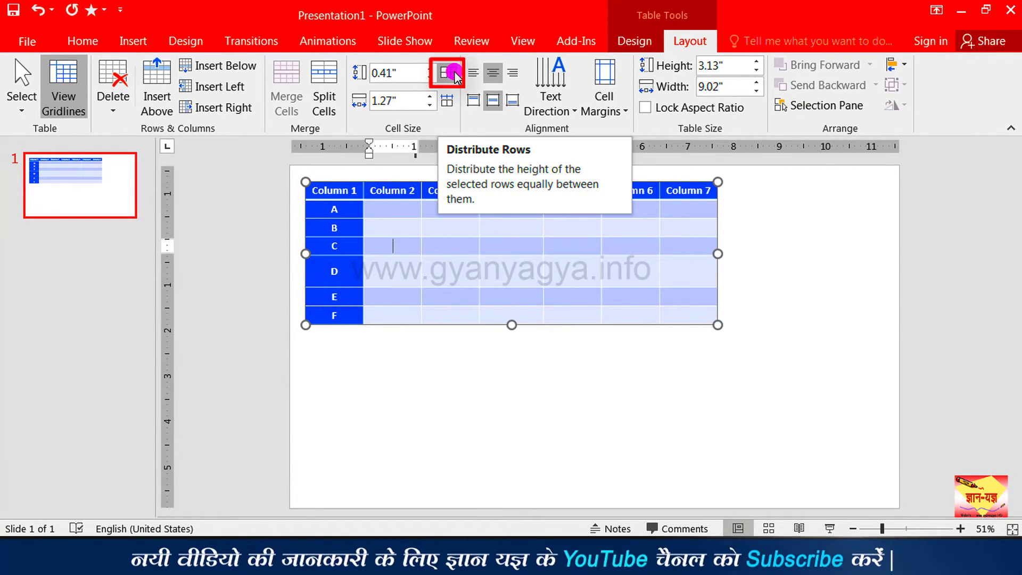
{"action": "left_click", "coordinate": [453, 73]}
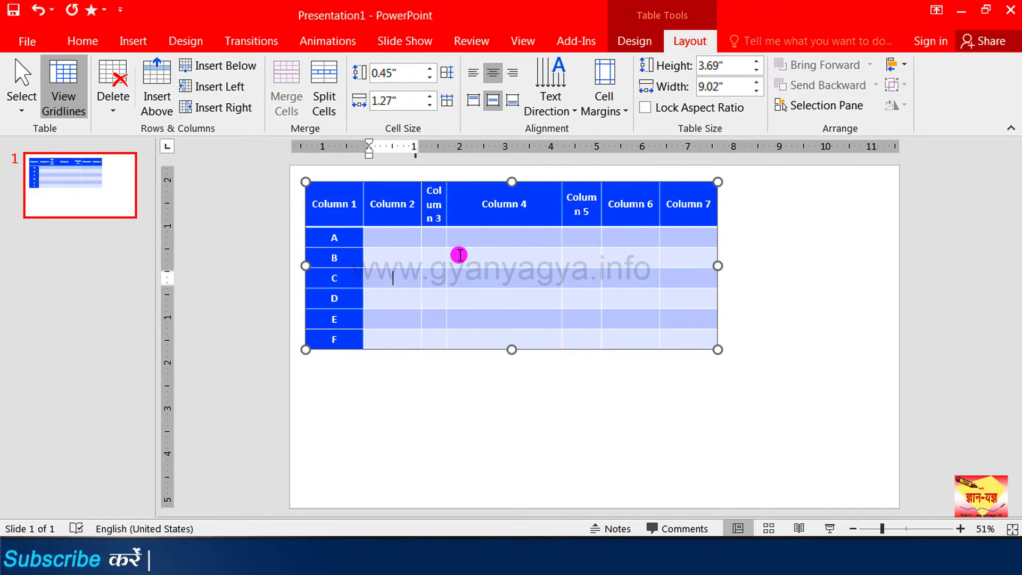
{"action": "left_click", "coordinate": [438, 281]}
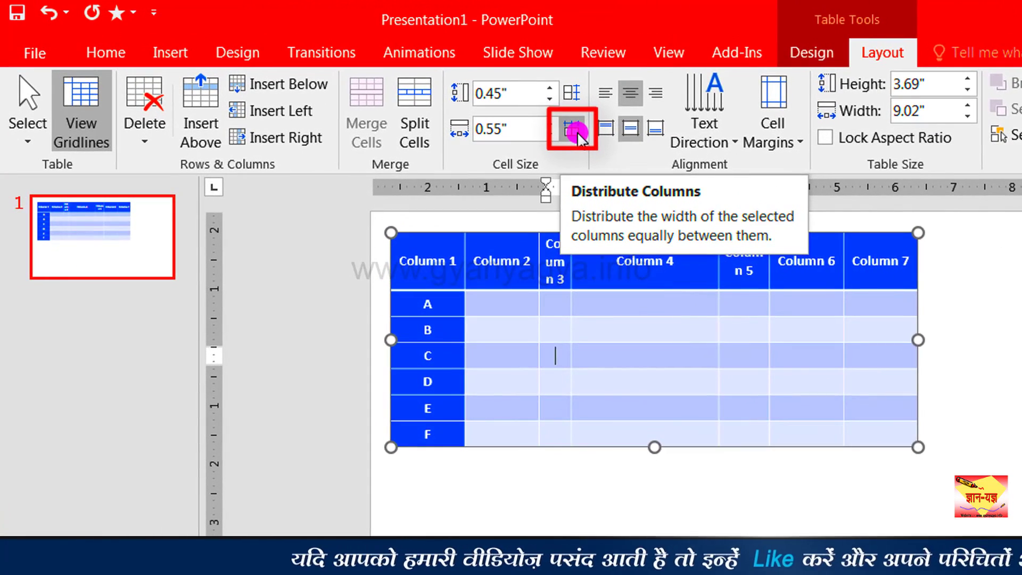
{"action": "left_click", "coordinate": [454, 105]}
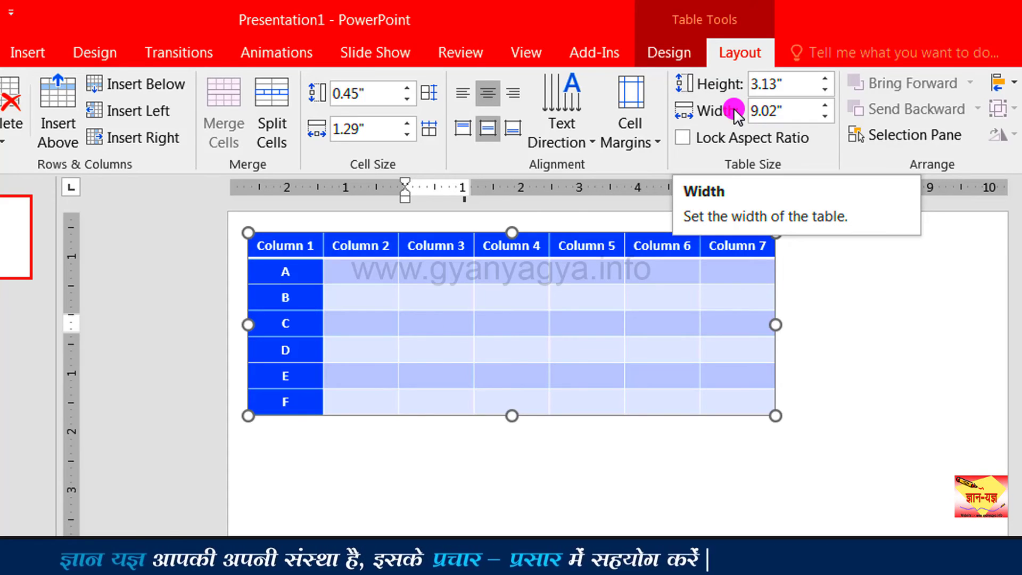
Increase the overall height of the table to 3.9 inches.
{"action": "left_click", "coordinate": [602, 331]}
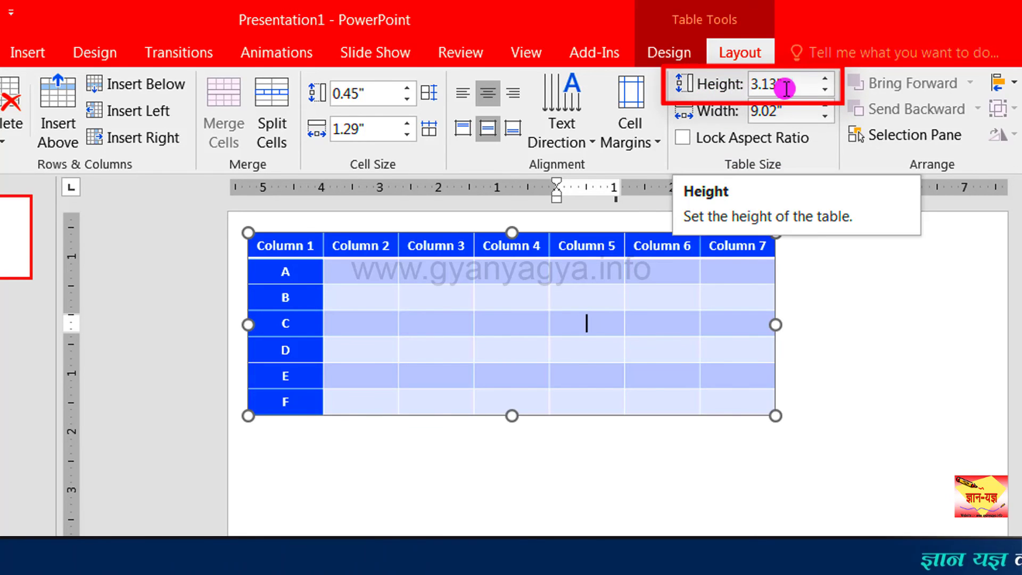
{"action": "left_click", "coordinate": [828, 77]}
{"action": "left_click", "coordinate": [829, 77]}
{"action": "left_click", "coordinate": [828, 77]}
{"action": "left_click", "coordinate": [828, 78]}
{"action": "left_click", "coordinate": [829, 77]}
{"action": "left_click", "coordinate": [828, 78]}
{"action": "left_click", "coordinate": [828, 77]}
{"action": "left_click", "coordinate": [828, 78]}
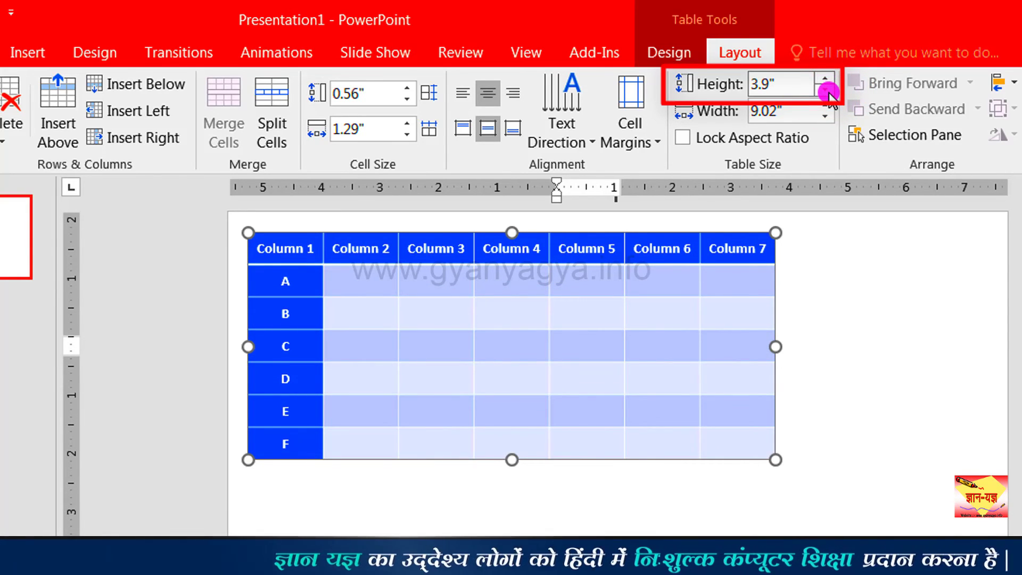
Reduce the overall height of the table to 3.2 inches.
{"action": "left_click", "coordinate": [828, 90]}
{"action": "left_click", "coordinate": [828, 91]}
{"action": "left_click", "coordinate": [829, 90]}
{"action": "left_click", "coordinate": [829, 90]}
{"action": "left_click", "coordinate": [828, 91]}
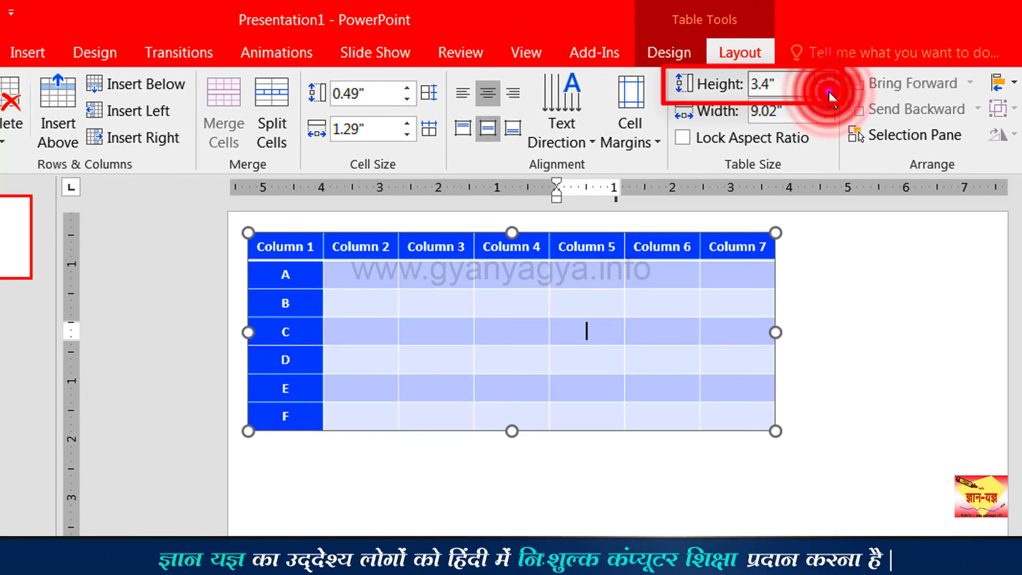
{"action": "left_click", "coordinate": [828, 90]}
{"action": "left_click", "coordinate": [828, 91]}
{"action": "left_click", "coordinate": [828, 91]}
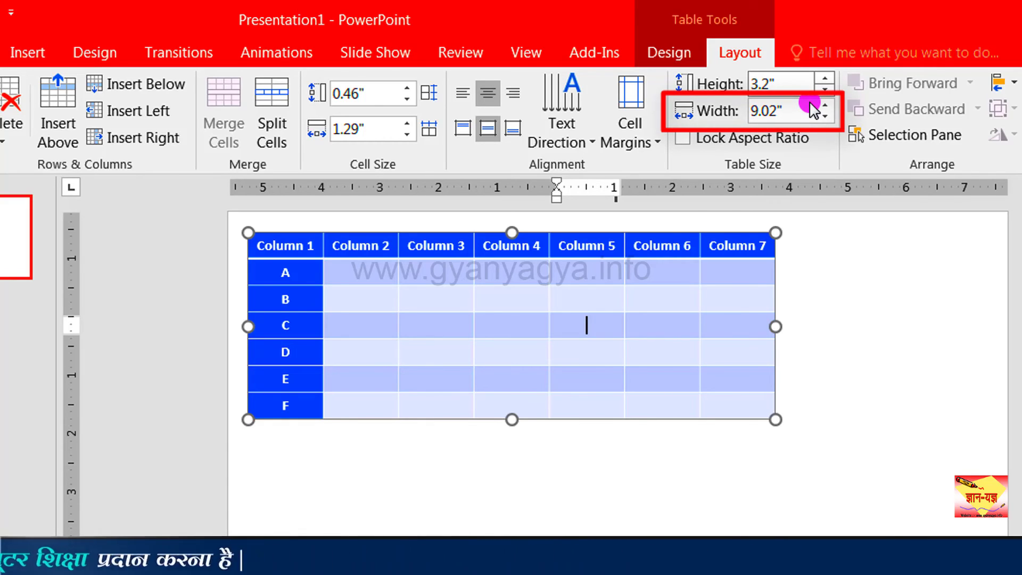
Increase the overall width of the table to 10.1 inches.
{"action": "left_click", "coordinate": [828, 104]}
{"action": "left_click", "coordinate": [828, 105]}
{"action": "triple_click", "coordinate": [829, 105]}
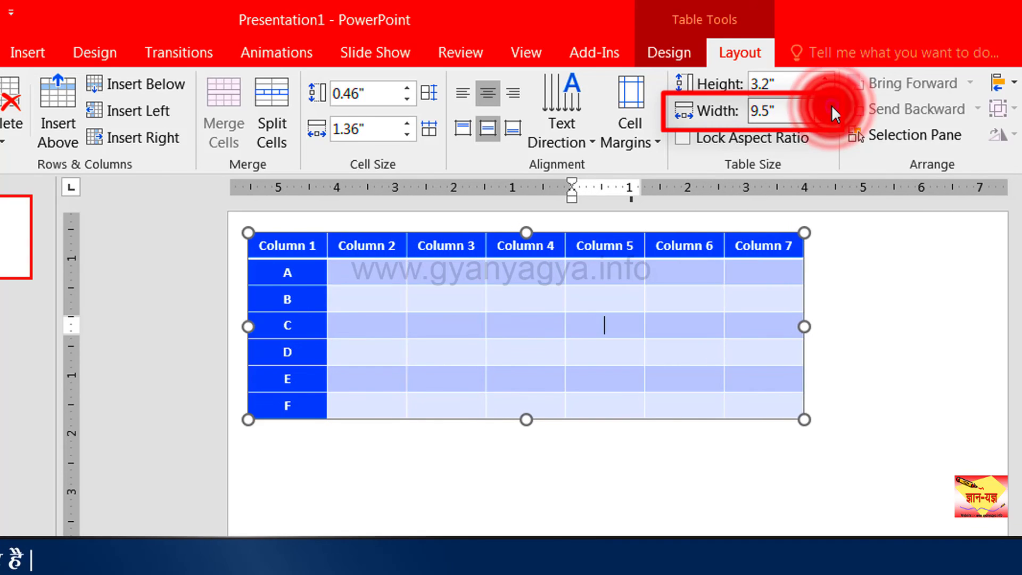
{"action": "double_click", "coordinate": [829, 105]}
{"action": "triple_click", "coordinate": [829, 105]}
{"action": "left_click", "coordinate": [829, 105]}
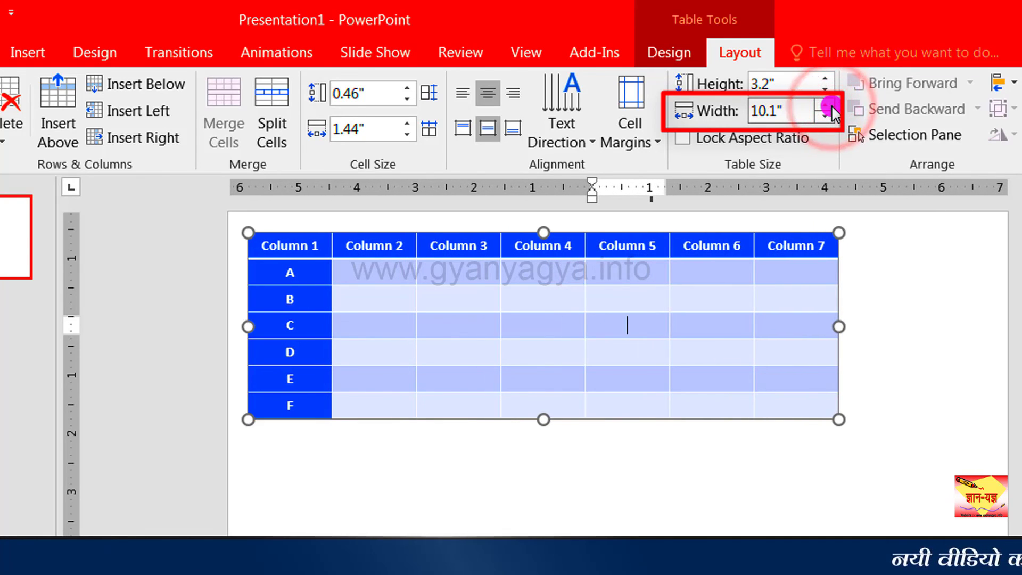
Reduce the overall width of the table to 9.4 inches.
{"action": "left_click", "coordinate": [828, 118]}
{"action": "triple_click", "coordinate": [828, 118]}
{"action": "double_click", "coordinate": [828, 118]}
{"action": "left_click", "coordinate": [828, 118]}
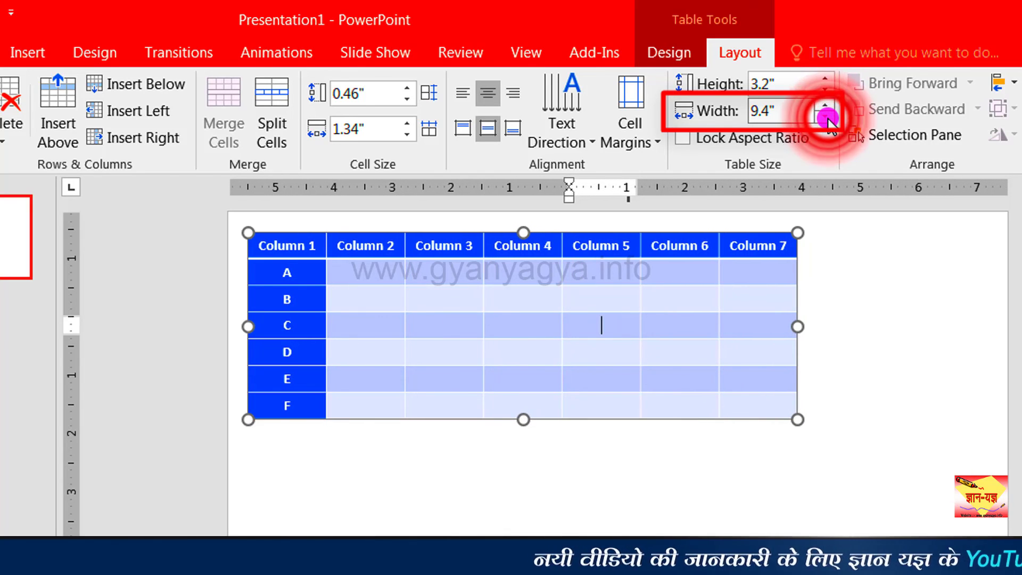